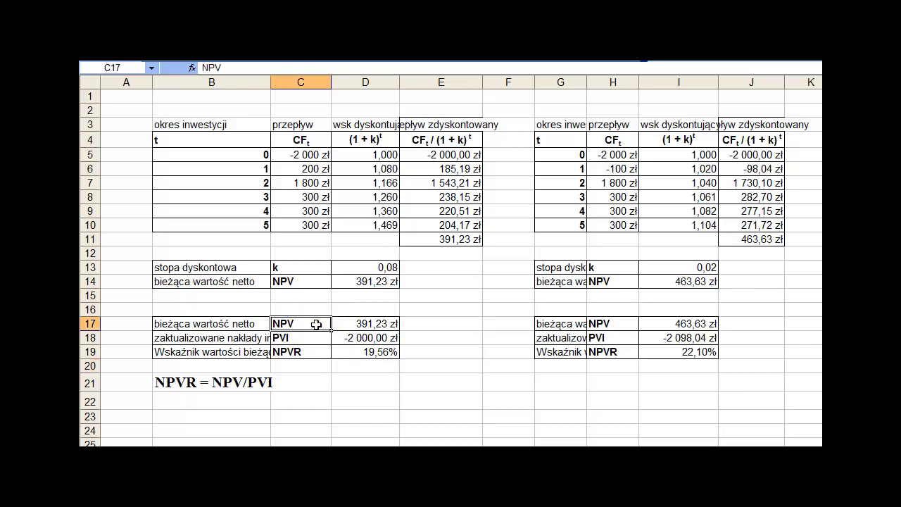
Review the NPVR and PVI labels in the first project's summary table, including the description in B18.
{"action": "left_click", "coordinate": [317, 353]}
{"action": "left_click", "coordinate": [316, 353]}
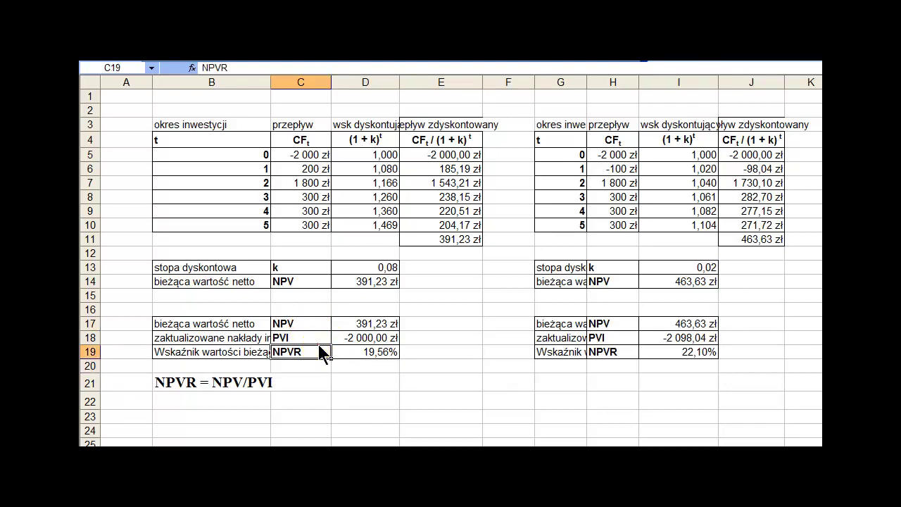
{"action": "left_click", "coordinate": [186, 340]}
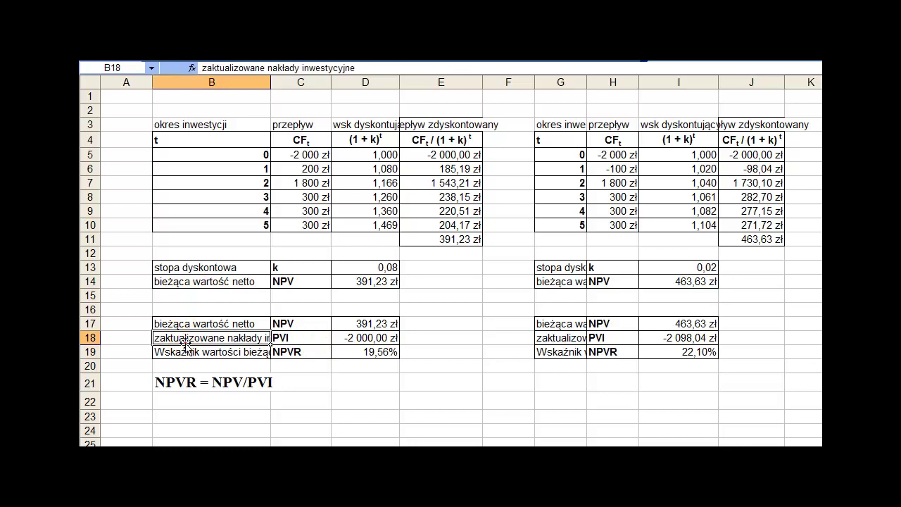
{"action": "left_click", "coordinate": [291, 339]}
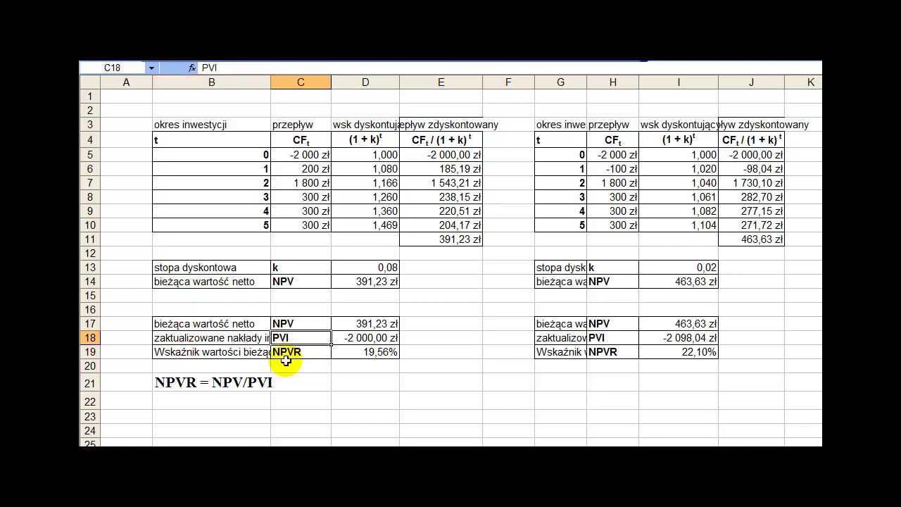
Examine the discount factor in D10 and the first project's discount rate and NPV rows.
{"action": "left_click", "coordinate": [359, 220]}
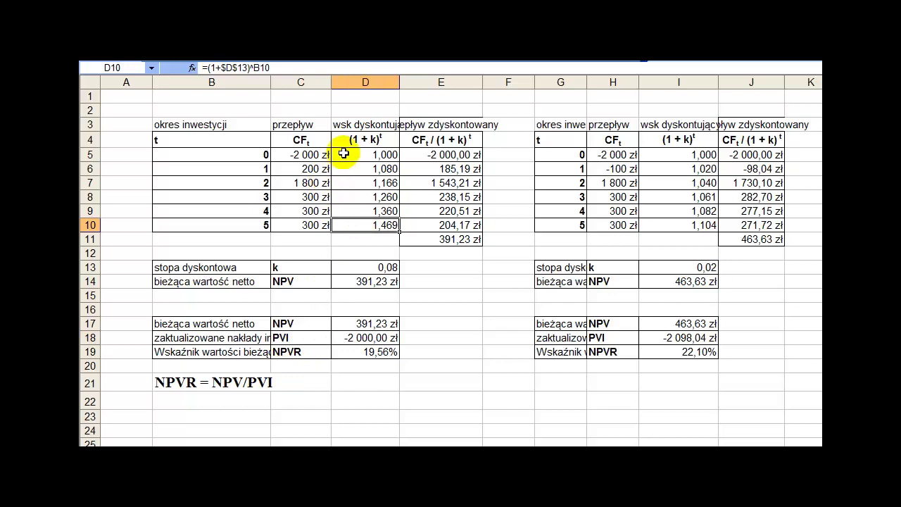
{"action": "left_click", "coordinate": [354, 268]}
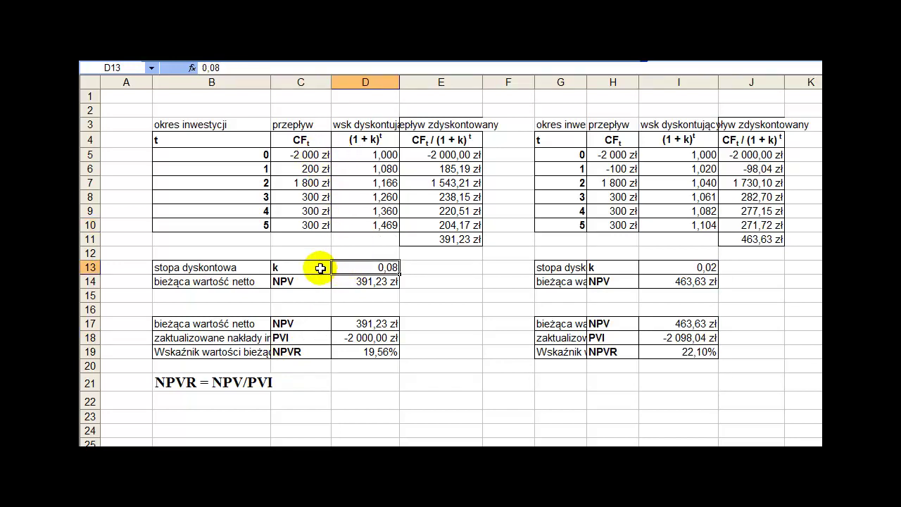
{"action": "left_click_drag", "start_coordinate": [211, 268], "coordinate": [397, 263]}
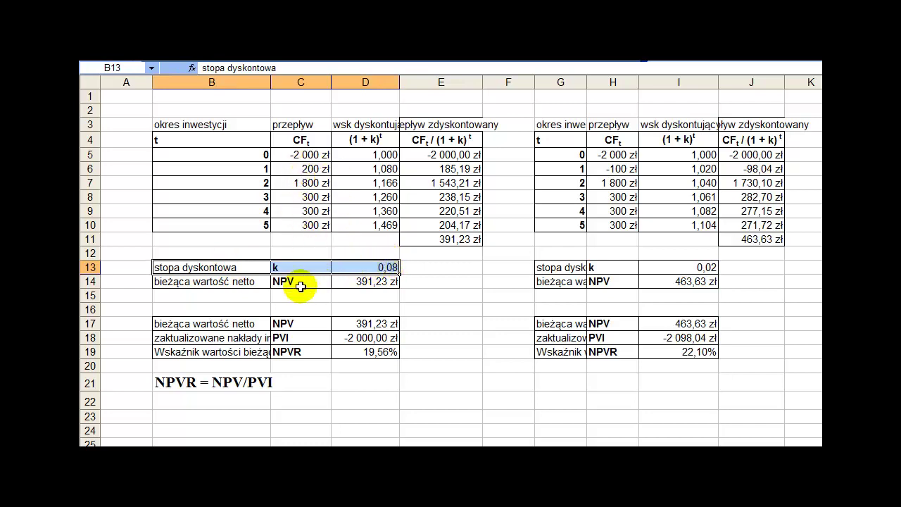
{"action": "left_click_drag", "start_coordinate": [302, 282], "coordinate": [356, 282]}
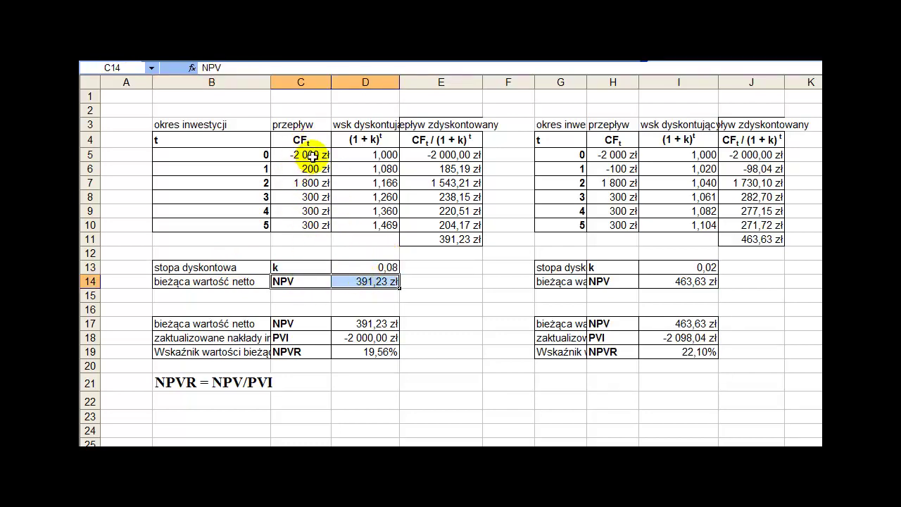
Review the first project's cash flows in C5:C10 and its investment periods in B5:B10.
{"action": "left_click_drag", "start_coordinate": [316, 154], "coordinate": [316, 221]}
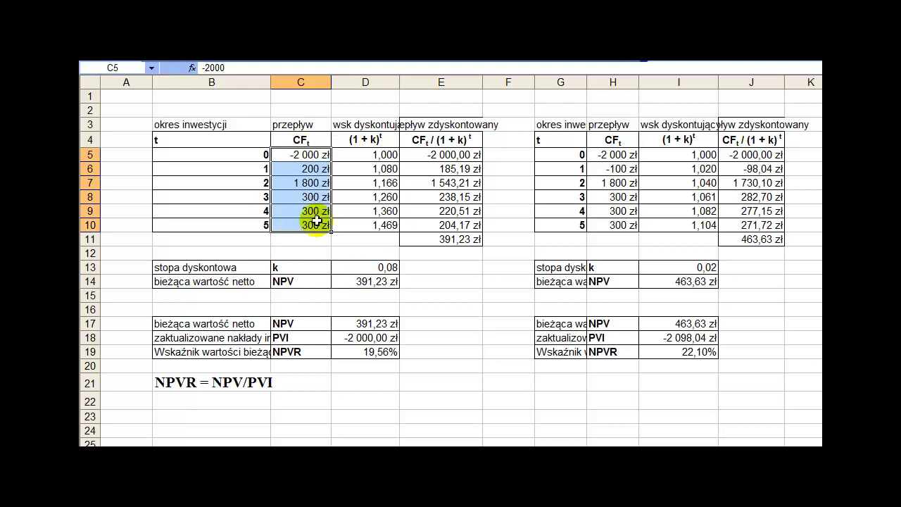
{"action": "left_click_drag", "start_coordinate": [253, 154], "coordinate": [238, 219]}
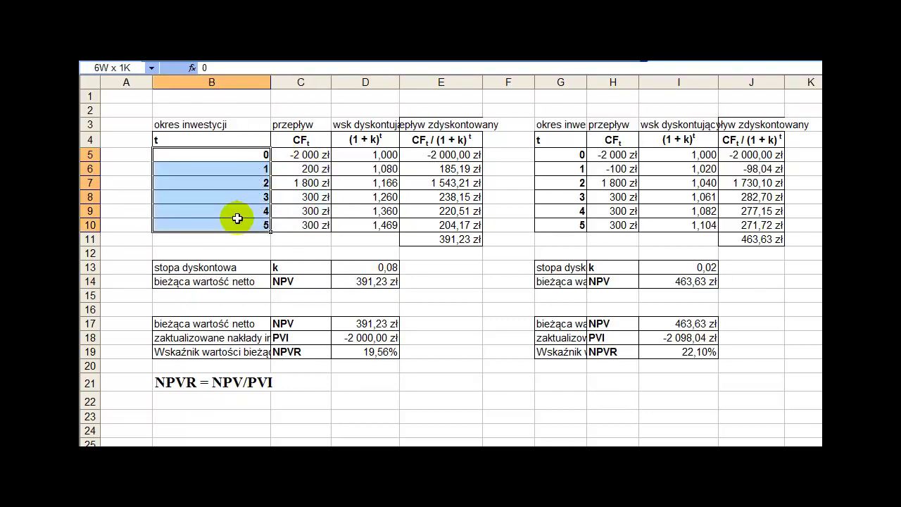
{"action": "left_click", "coordinate": [248, 155]}
{"action": "left_click_drag", "start_coordinate": [249, 169], "coordinate": [248, 226]}
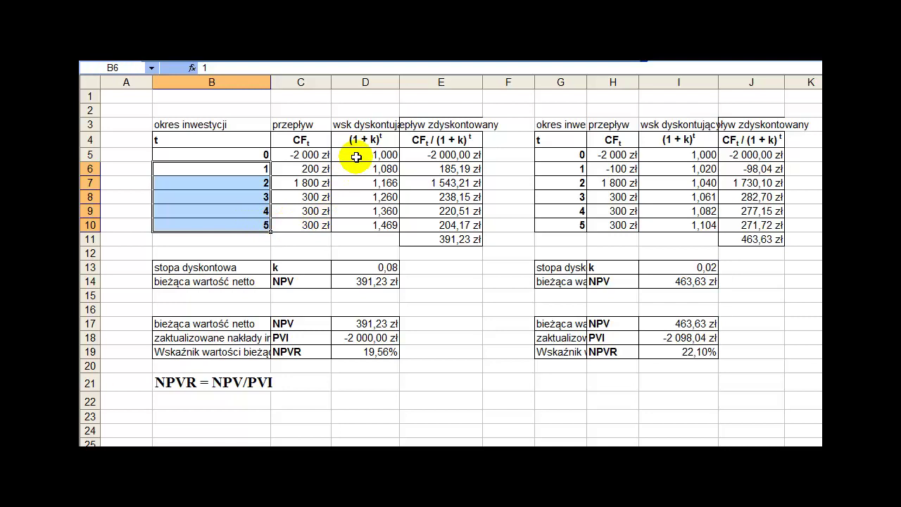
Inspect the discount factor formula in D6, relating it to the investment periods in B5:B10.
{"action": "left_click", "coordinate": [372, 124]}
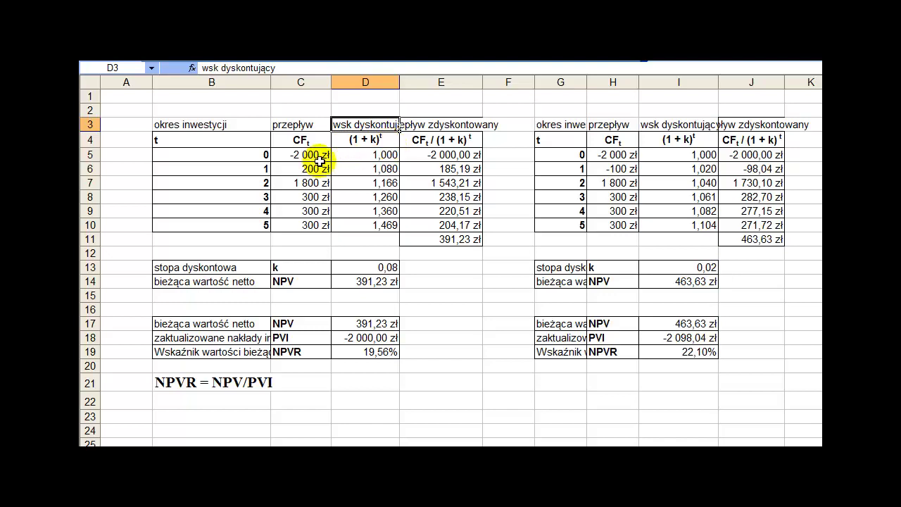
{"action": "left_click", "coordinate": [252, 159]}
{"action": "left_click_drag", "start_coordinate": [253, 159], "coordinate": [251, 221]}
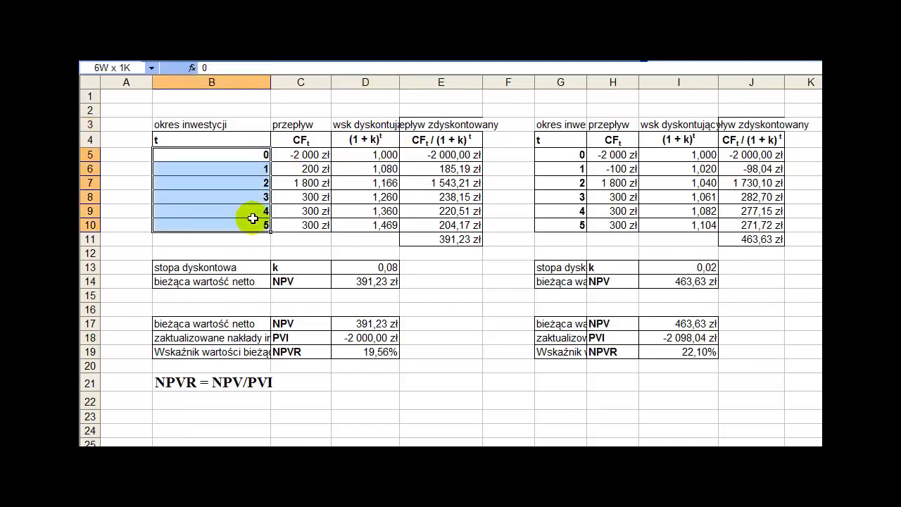
{"action": "double_click", "coordinate": [387, 169]}
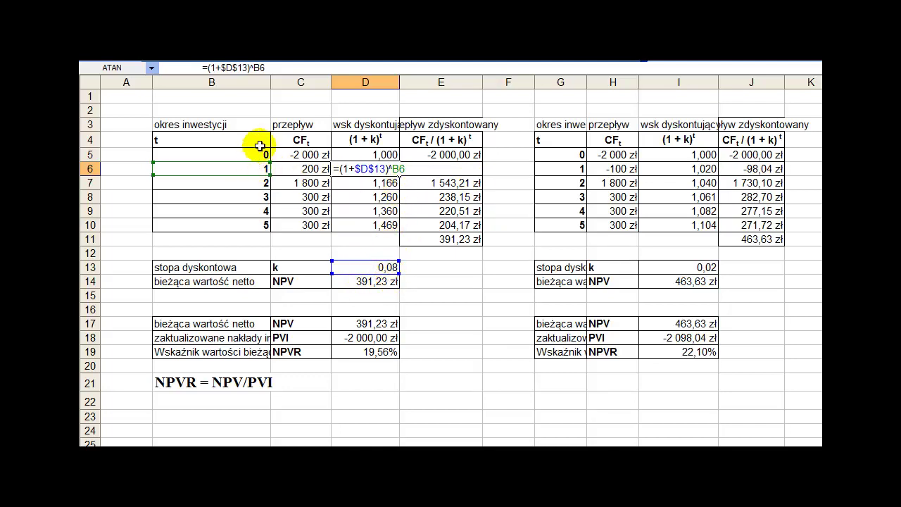
{"action": "left_click", "coordinate": [256, 167]}
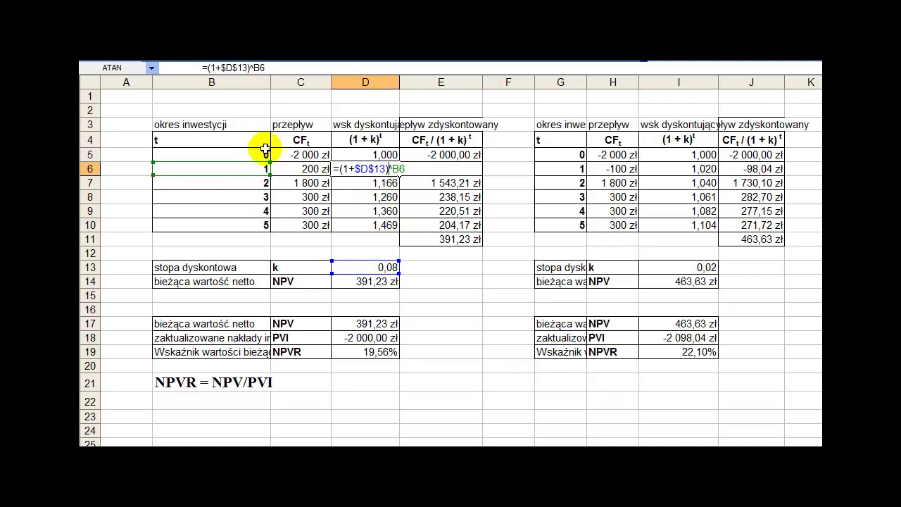
{"action": "key", "text": "Return"}
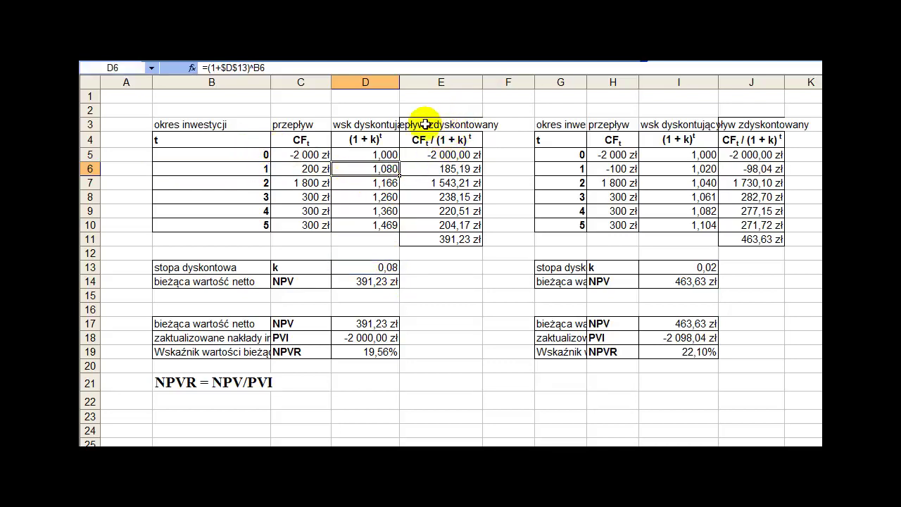
Examine the discounted cash flows in E5:E10 and inspect how the formula in E6 uses the cash flow and discount factor.
{"action": "left_click_drag", "start_coordinate": [312, 154], "coordinate": [313, 222]}
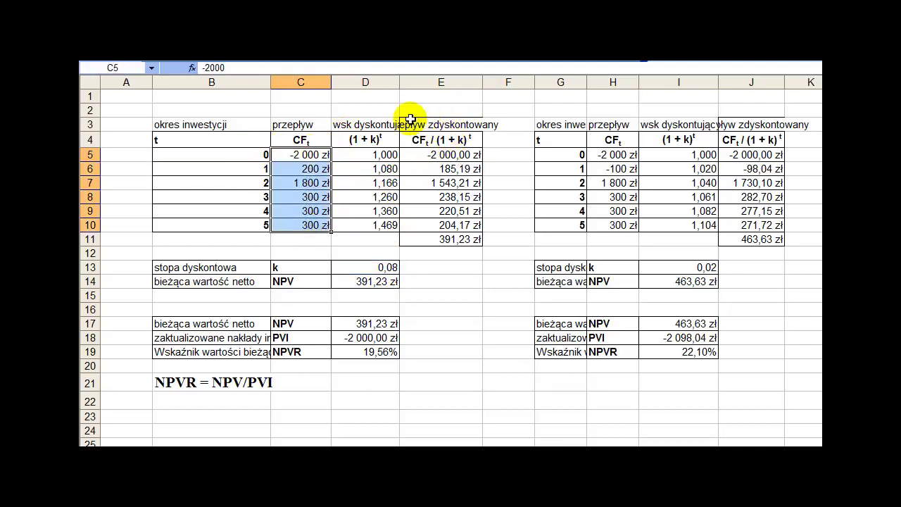
{"action": "left_click", "coordinate": [464, 124]}
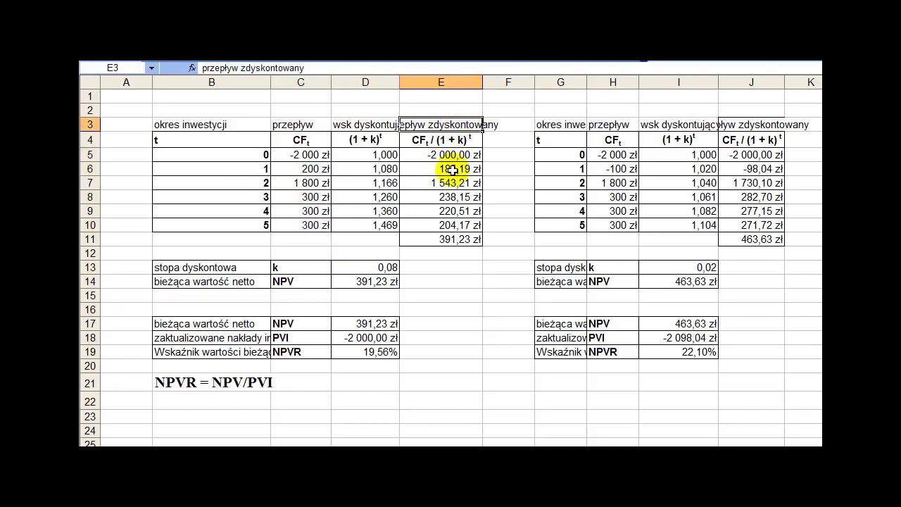
{"action": "left_click_drag", "start_coordinate": [461, 155], "coordinate": [459, 224]}
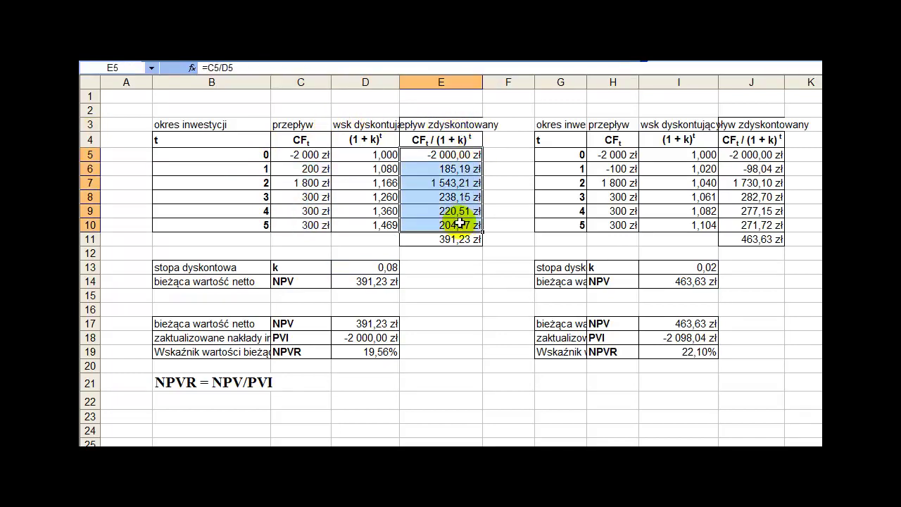
{"action": "left_click", "coordinate": [183, 153]}
{"action": "left_click", "coordinate": [384, 170]}
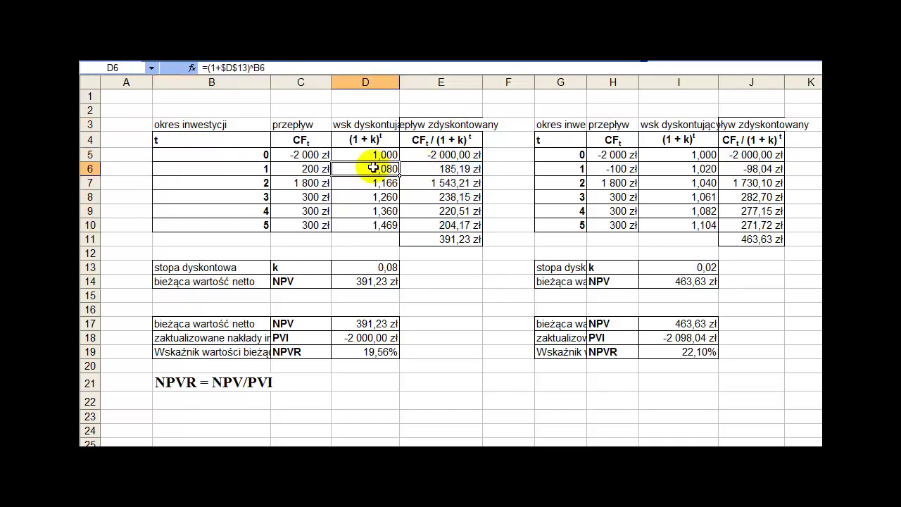
{"action": "double_click", "coordinate": [432, 171]}
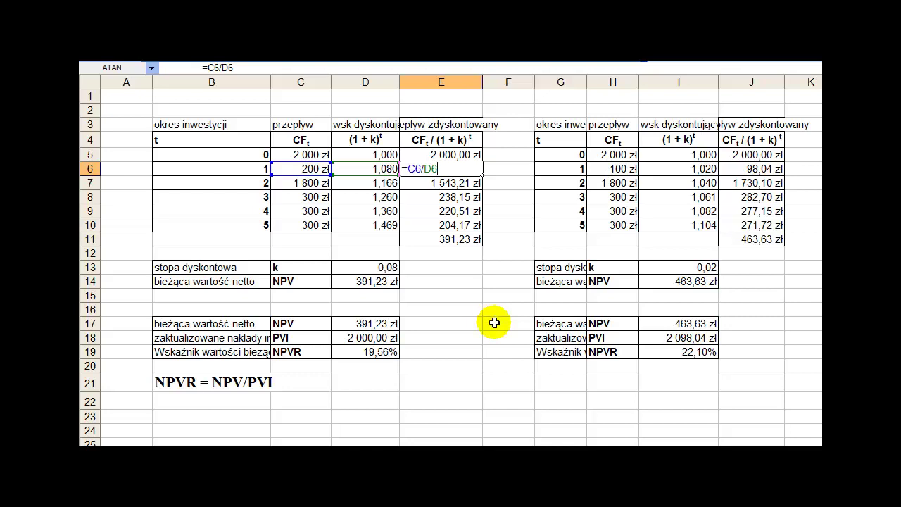
{"action": "key", "text": "Escape"}
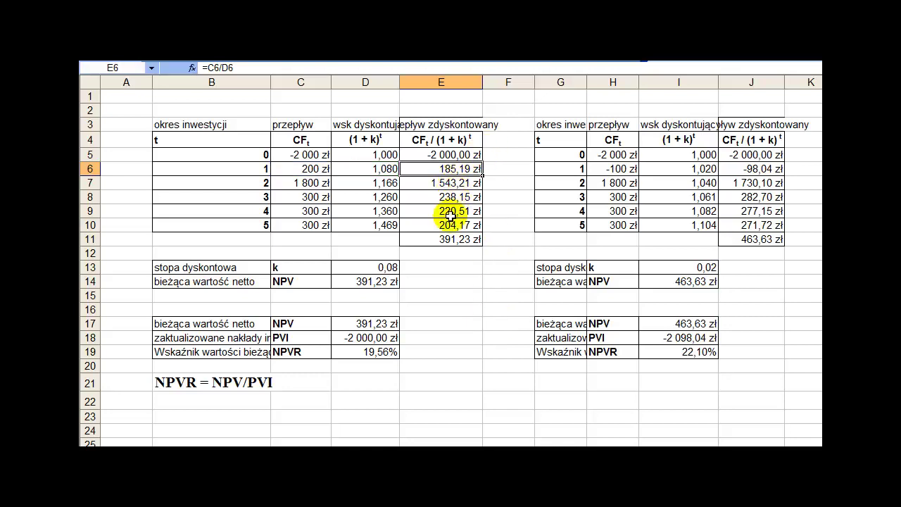
Inspect the sum formula in E11 and the NPV reference in D14, and review the discount rate in row 13.
{"action": "double_click", "coordinate": [438, 239]}
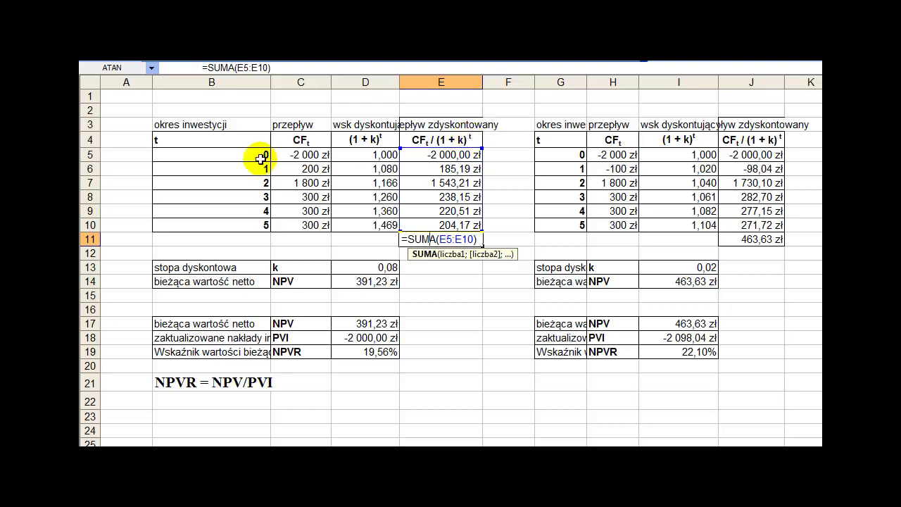
{"action": "key", "text": "Escape"}
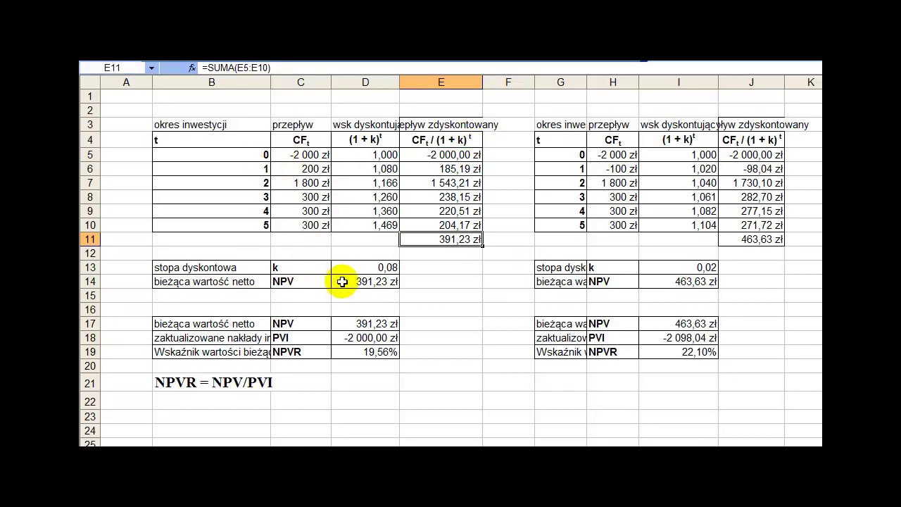
{"action": "left_click", "coordinate": [342, 282]}
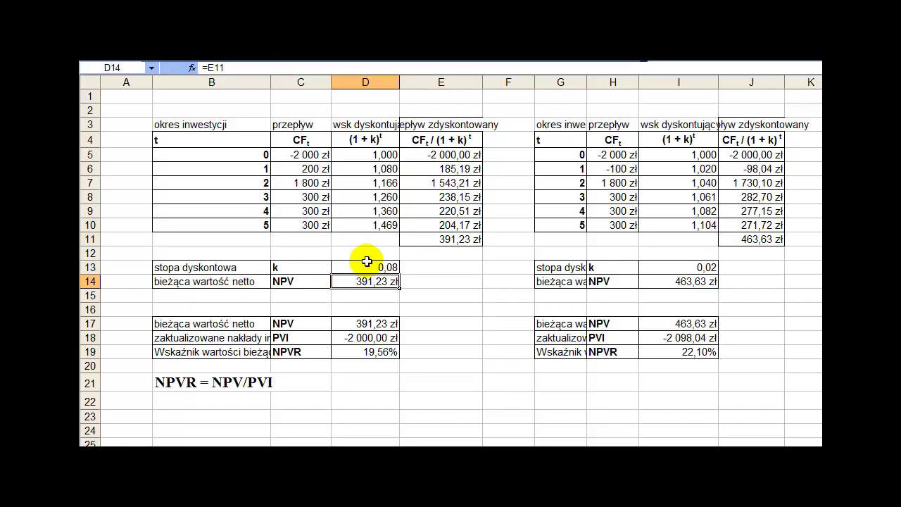
{"action": "left_click", "coordinate": [366, 262]}
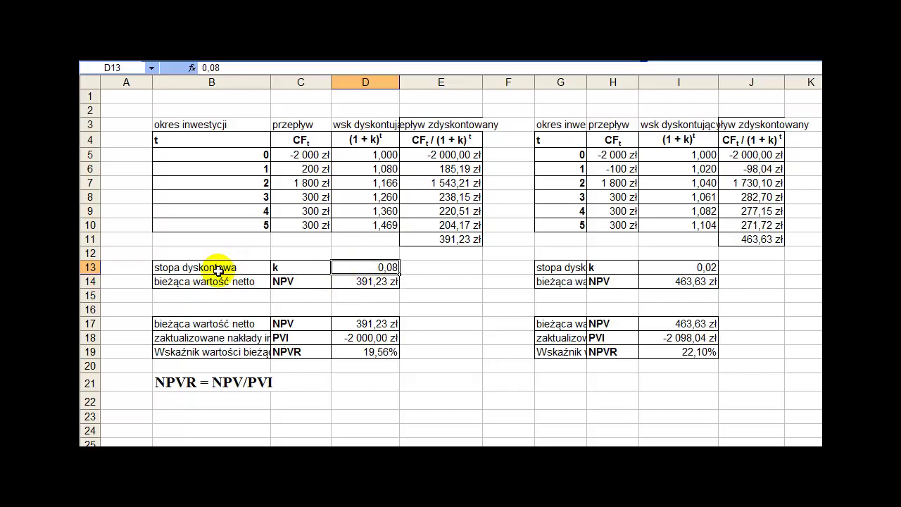
{"action": "left_click_drag", "start_coordinate": [219, 269], "coordinate": [342, 270]}
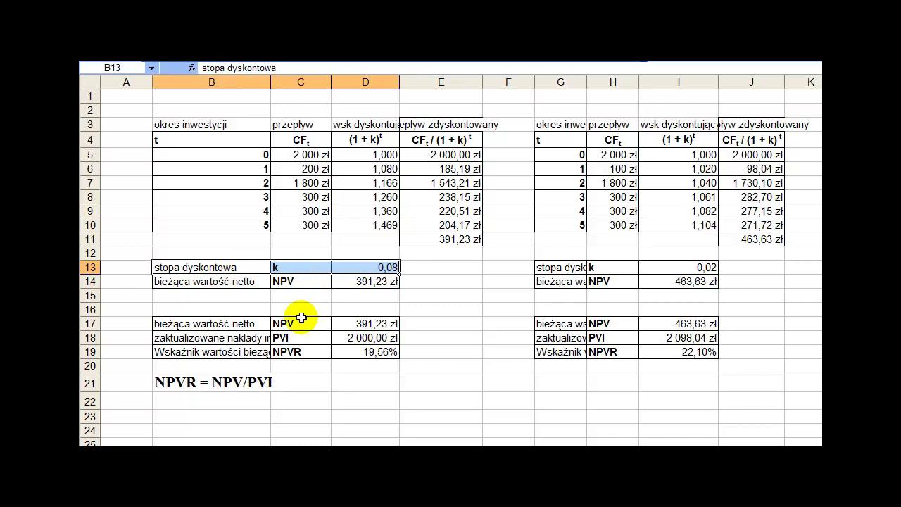
{"action": "left_click", "coordinate": [352, 282]}
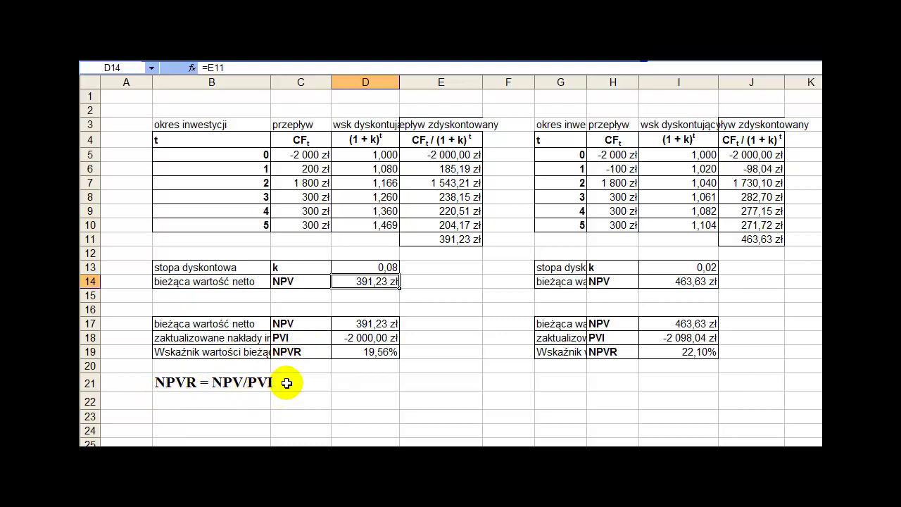
Read the full PVI description in B18 and check the PVI formula in D18.
{"action": "left_click", "coordinate": [296, 338]}
{"action": "left_click", "coordinate": [255, 339]}
{"action": "double_click", "coordinate": [255, 339]}
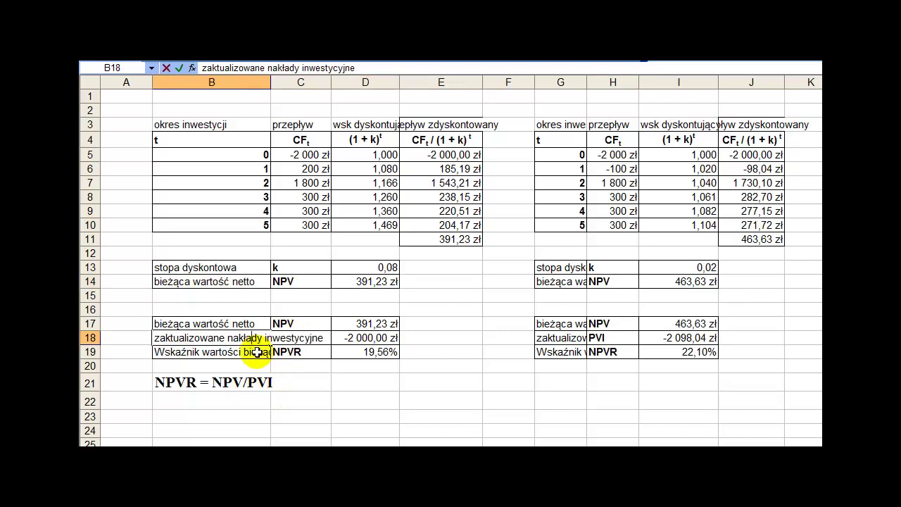
{"action": "key", "text": "Escape"}
{"action": "left_click", "coordinate": [354, 338]}
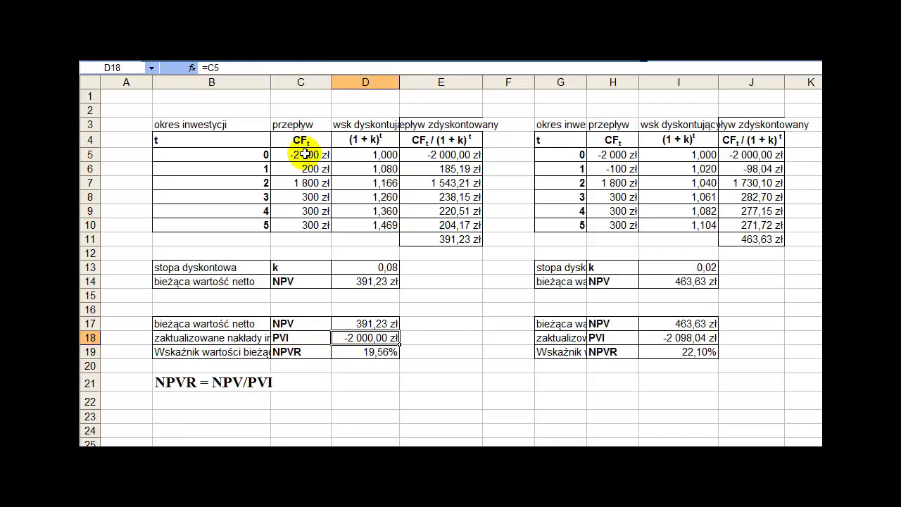
Trace the PVI formula in D18 to the period 0 cash flow in C5, and compare its discounted value in E5.
{"action": "left_click", "coordinate": [307, 155]}
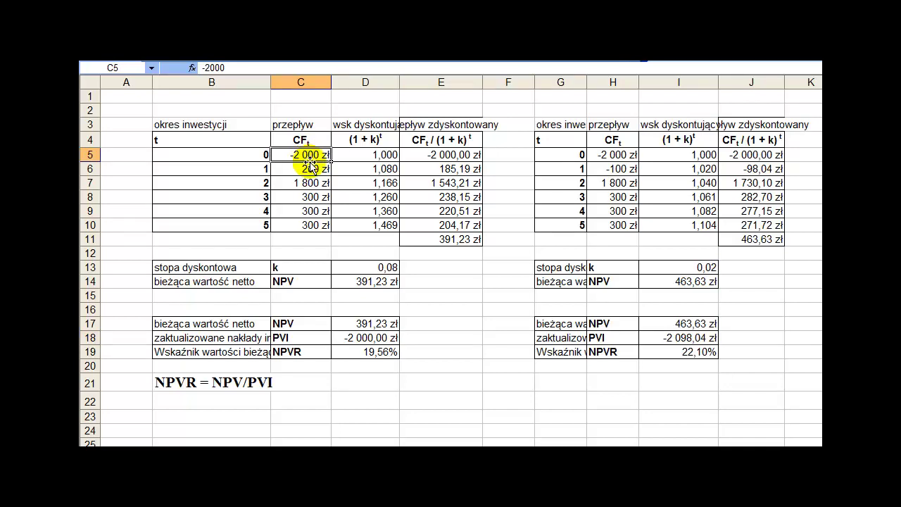
{"action": "left_click", "coordinate": [426, 155]}
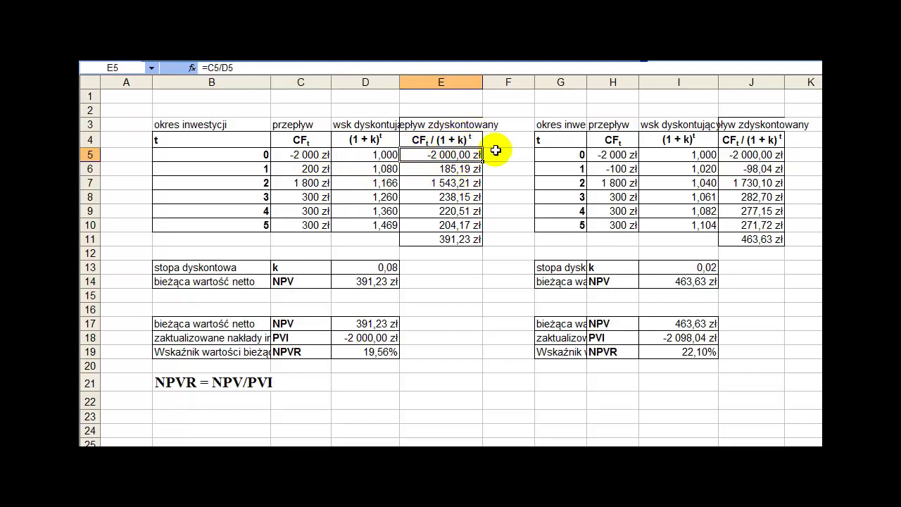
{"action": "left_click", "coordinate": [353, 341]}
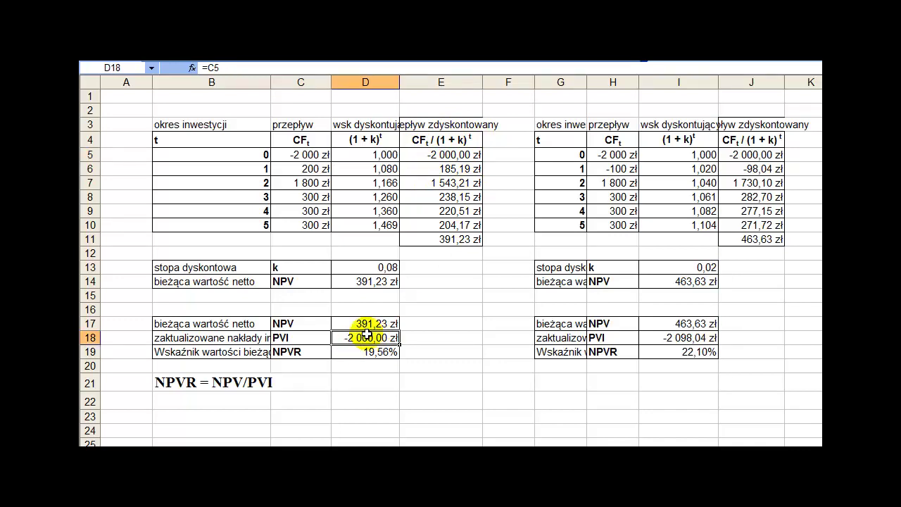
{"action": "double_click", "coordinate": [363, 336]}
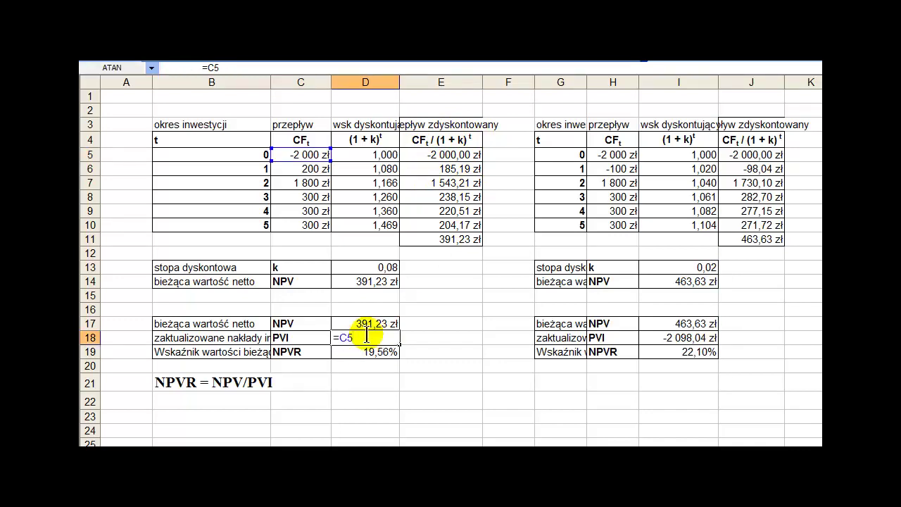
{"action": "key", "text": "Escape"}
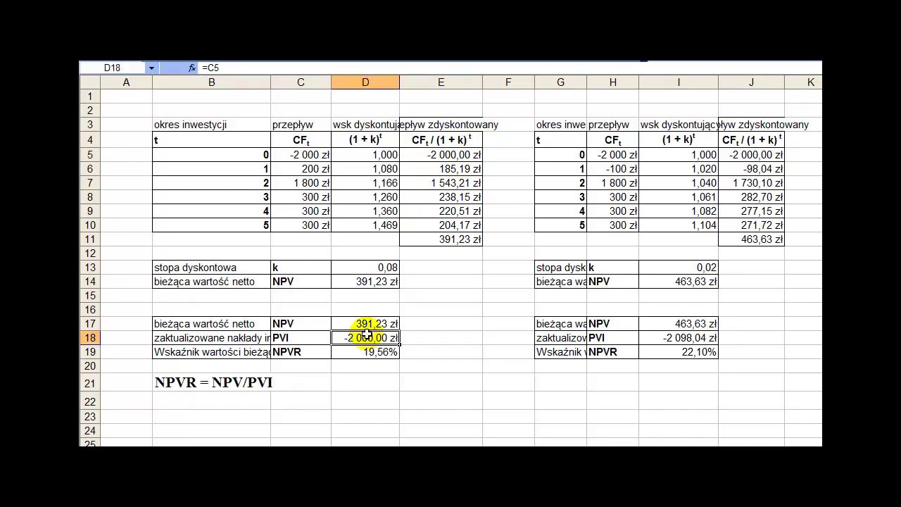
{"action": "left_click", "coordinate": [284, 156]}
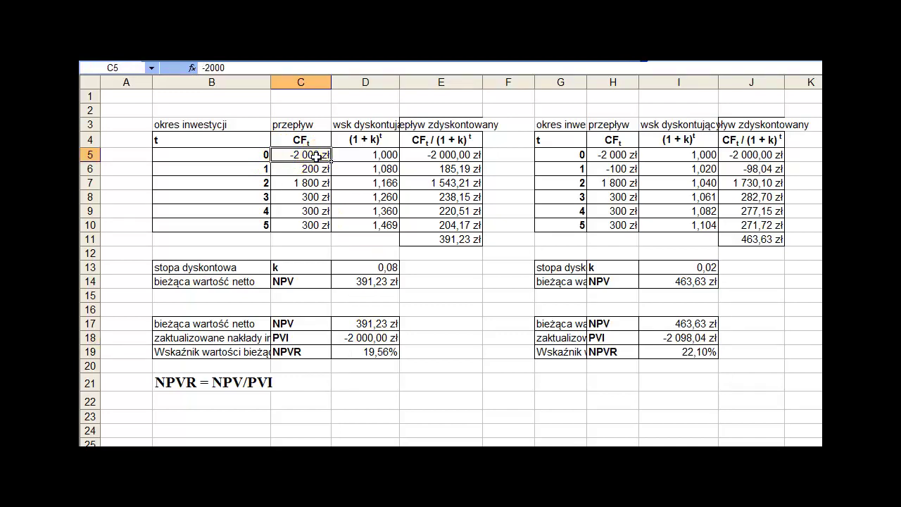
Check the first project's discounted outlay in E5, and examine the second project's outlays in H5:H6 for periods 0 and 1.
{"action": "left_click", "coordinate": [419, 157]}
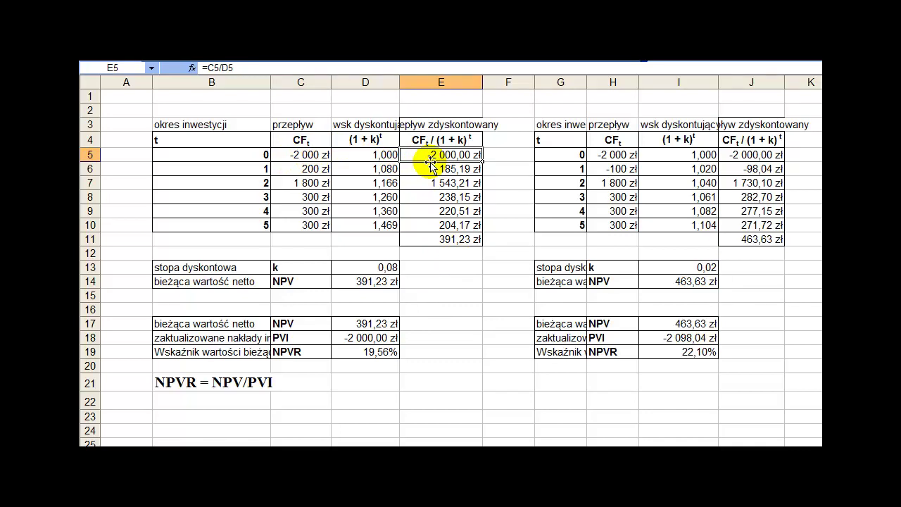
{"action": "left_click", "coordinate": [616, 154]}
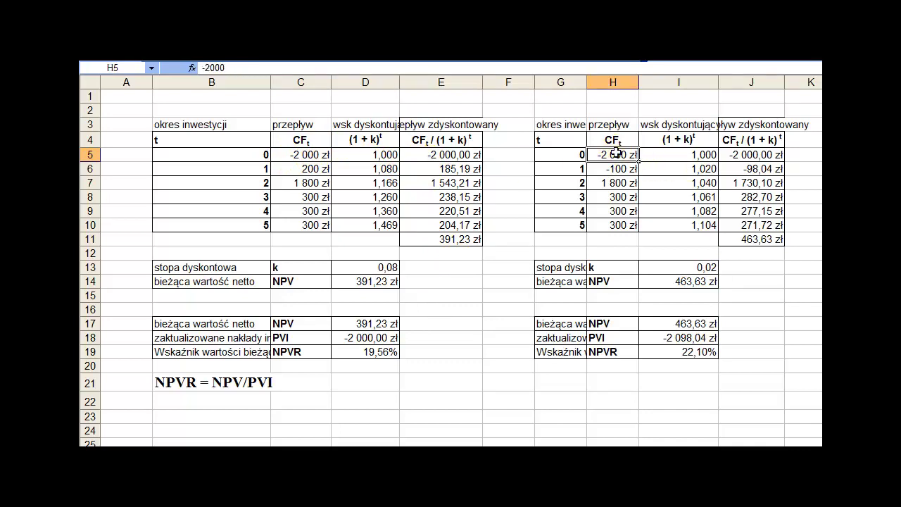
{"action": "mouse_move", "coordinate": [616, 153]}
{"action": "left_mouse_down"}
{"action": "mouse_move", "coordinate": [610, 213]}
{"action": "mouse_move", "coordinate": [614, 169]}
{"action": "left_mouse_up"}
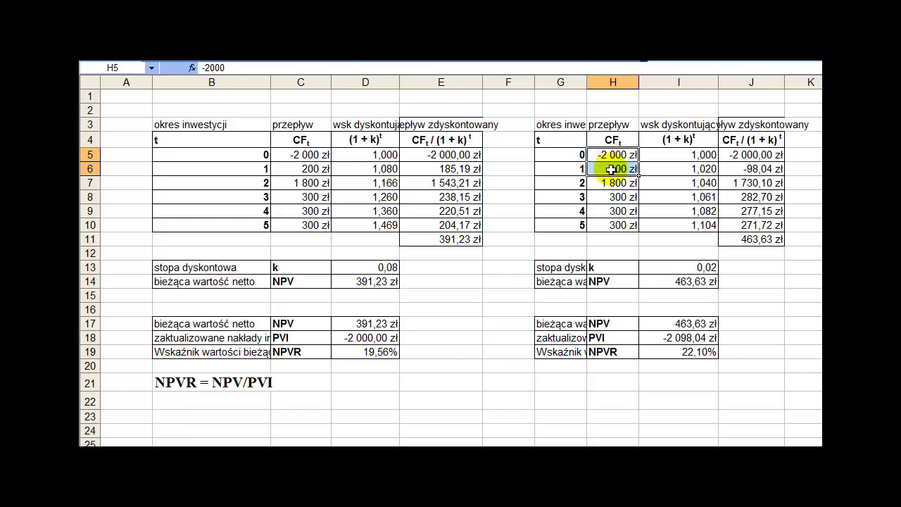
{"action": "left_click", "coordinate": [579, 153]}
{"action": "left_click", "coordinate": [579, 168]}
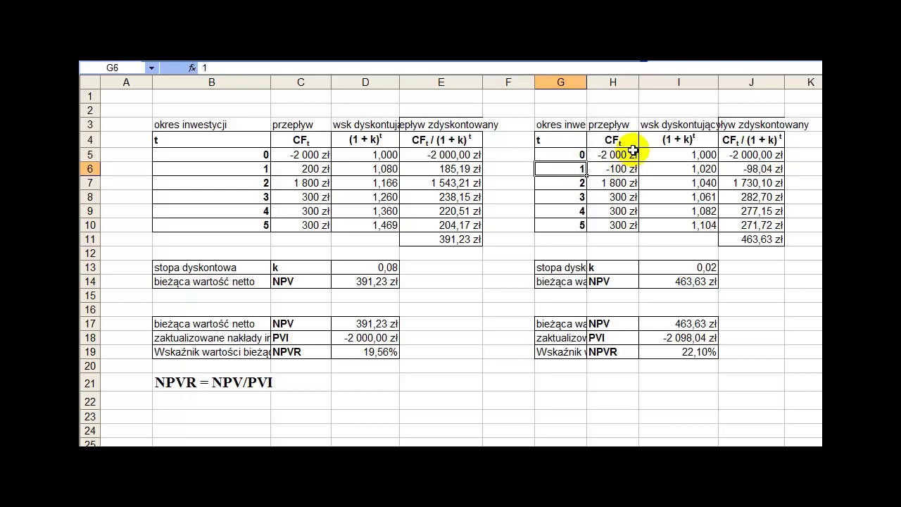
{"action": "left_click_drag", "start_coordinate": [618, 154], "coordinate": [618, 169]}
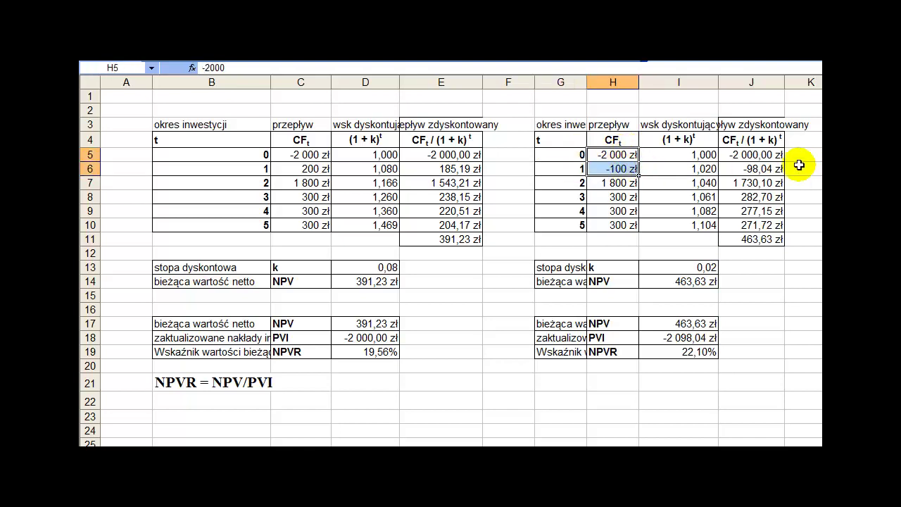
Examine the second project's discounted outlays in J5:J6 and inspect how the PVI formula in I18 sums them.
{"action": "left_click_drag", "start_coordinate": [774, 154], "coordinate": [768, 171]}
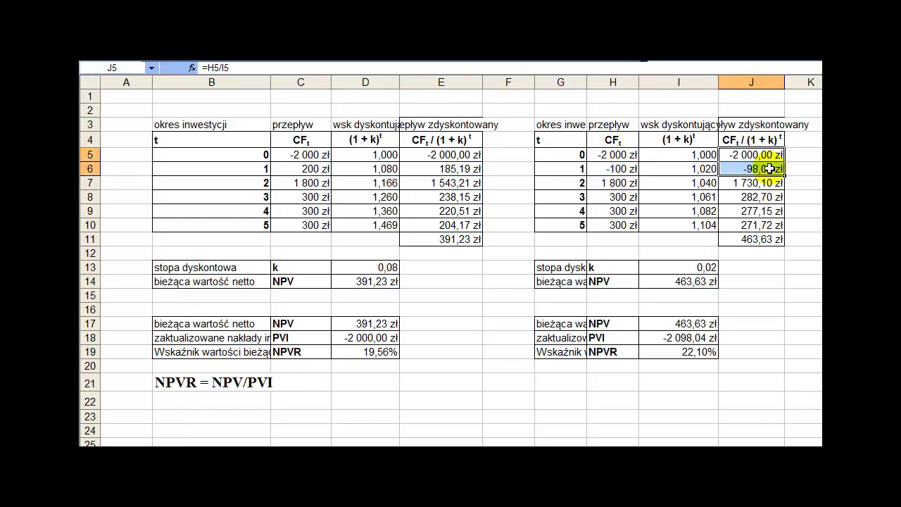
{"action": "double_click", "coordinate": [642, 337]}
{"action": "left_click_drag", "start_coordinate": [764, 158], "coordinate": [773, 176]}
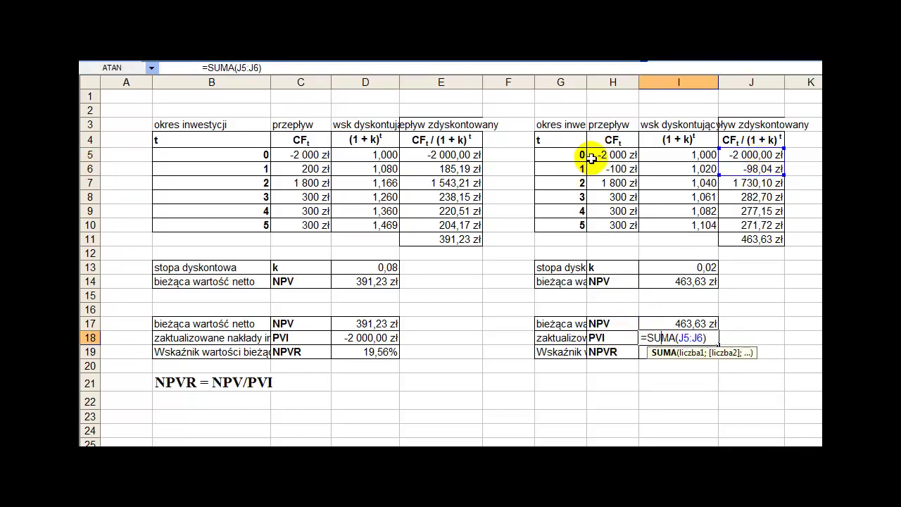
{"action": "key", "text": "Return"}
Compare the second project's outlays in H5:H6 with J5:J6, checking the period 0 outlay against its discounted value.
{"action": "left_click", "coordinate": [617, 153]}
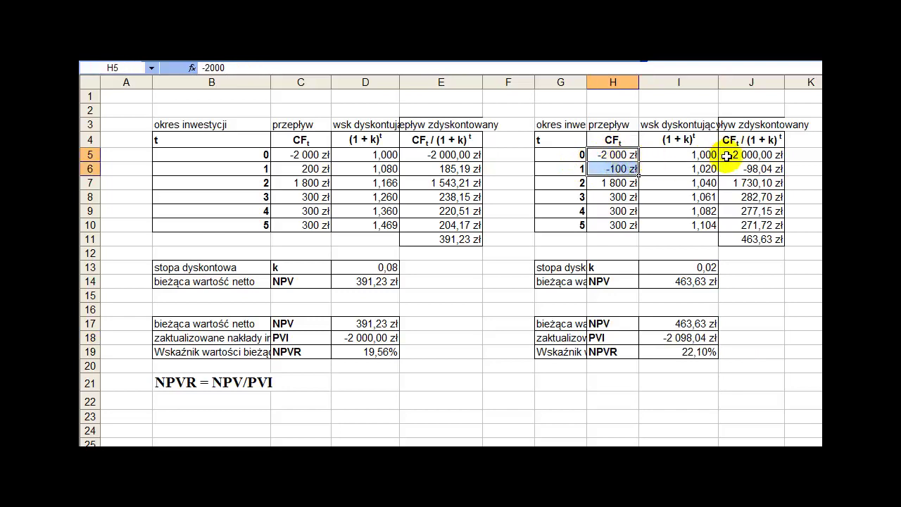
{"action": "left_click_drag", "start_coordinate": [749, 152], "coordinate": [753, 168]}
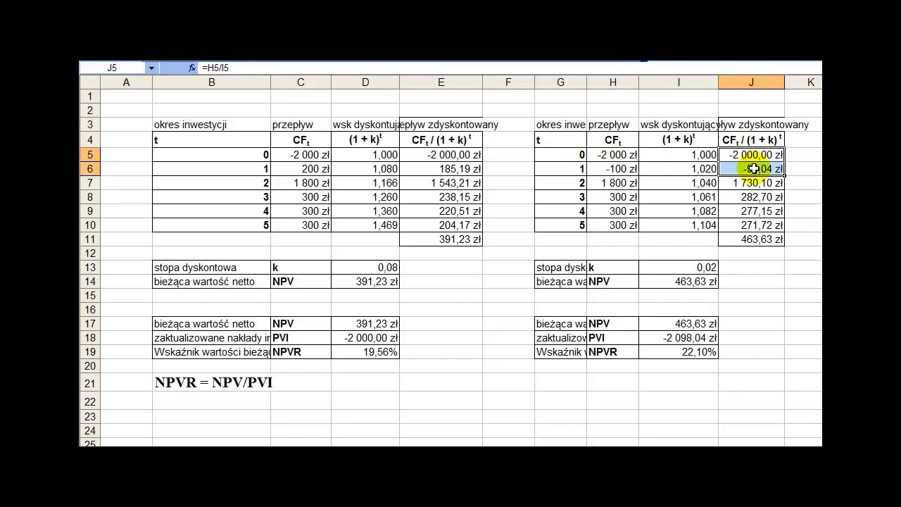
{"action": "left_click", "coordinate": [612, 153]}
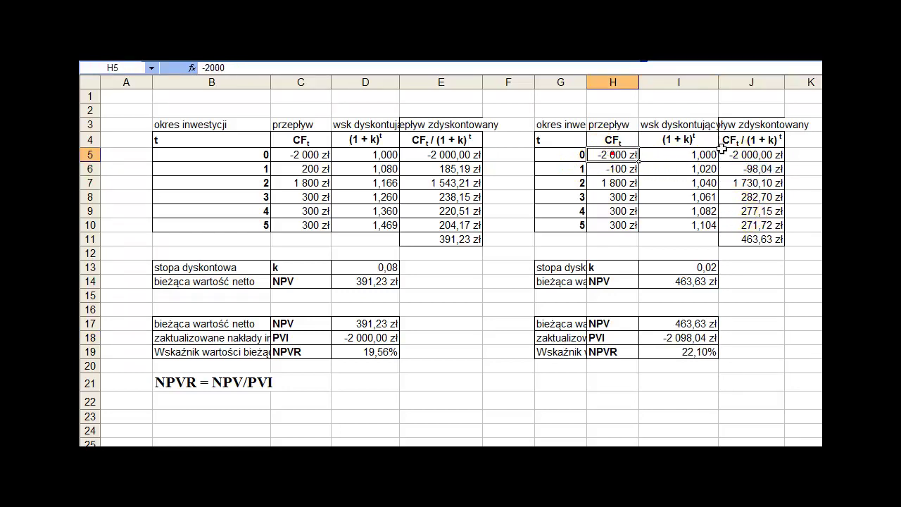
{"action": "left_click", "coordinate": [747, 155]}
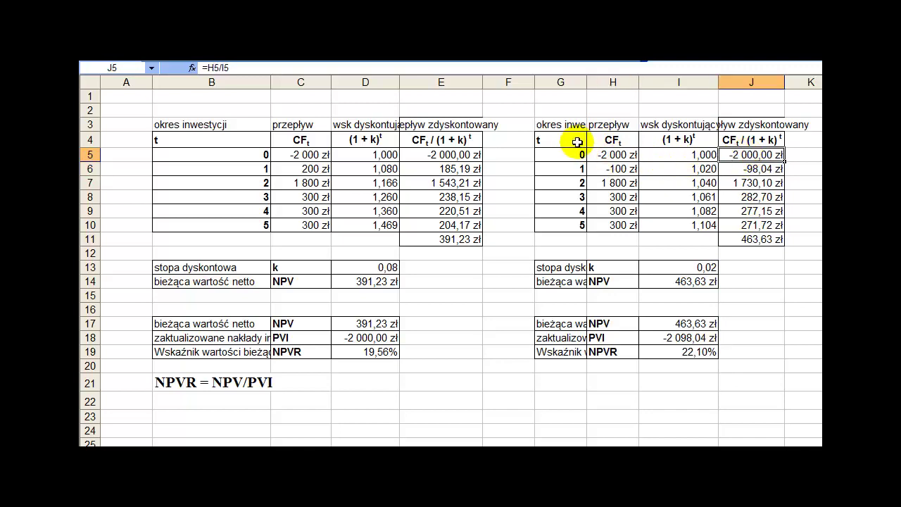
Compare the period 1 outlay in H6 with its discounted value in J6, and check the discount rate in I13.
{"action": "left_click", "coordinate": [614, 167]}
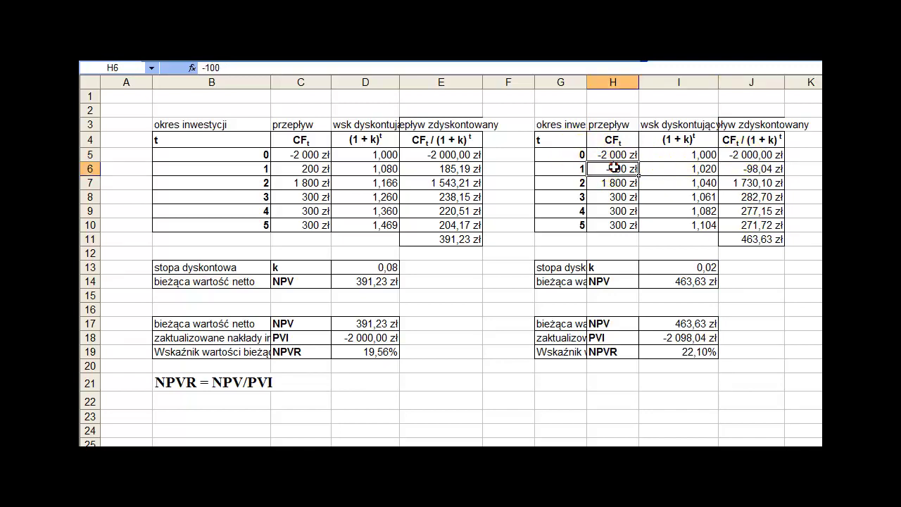
{"action": "left_click", "coordinate": [556, 170]}
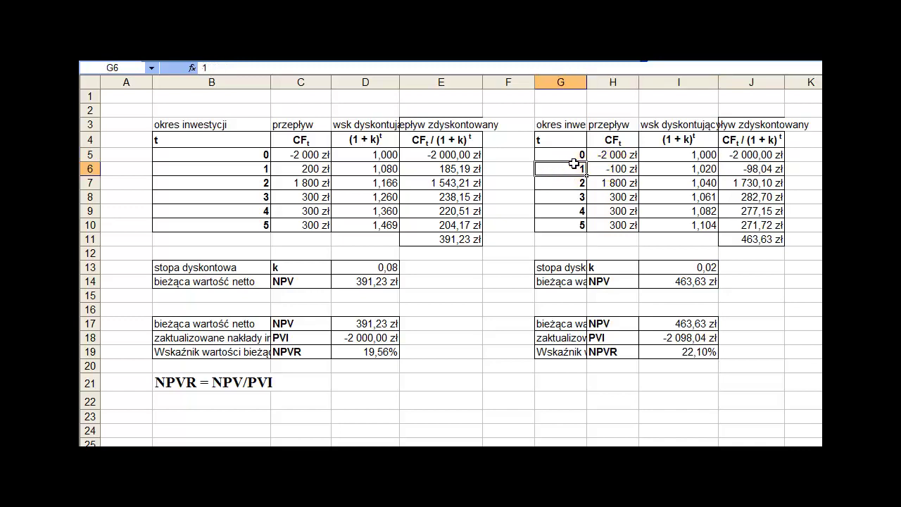
{"action": "left_click", "coordinate": [742, 167]}
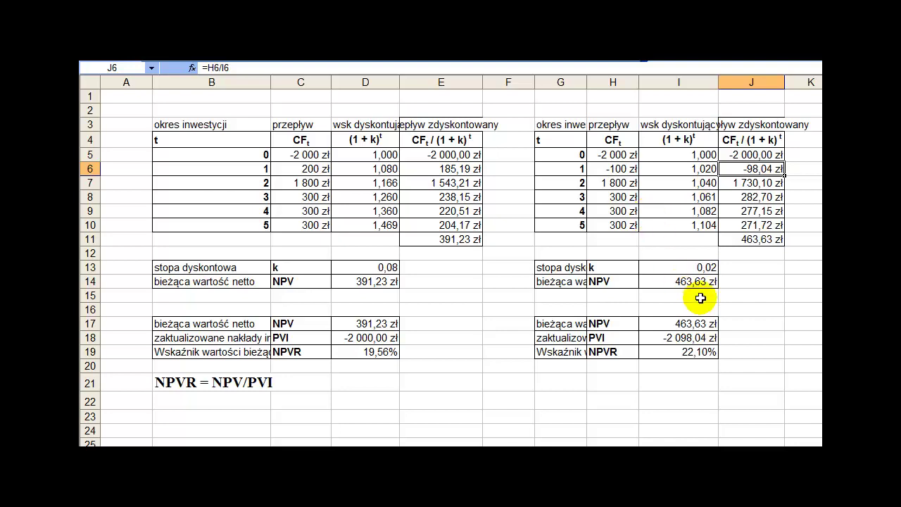
{"action": "left_click", "coordinate": [704, 267]}
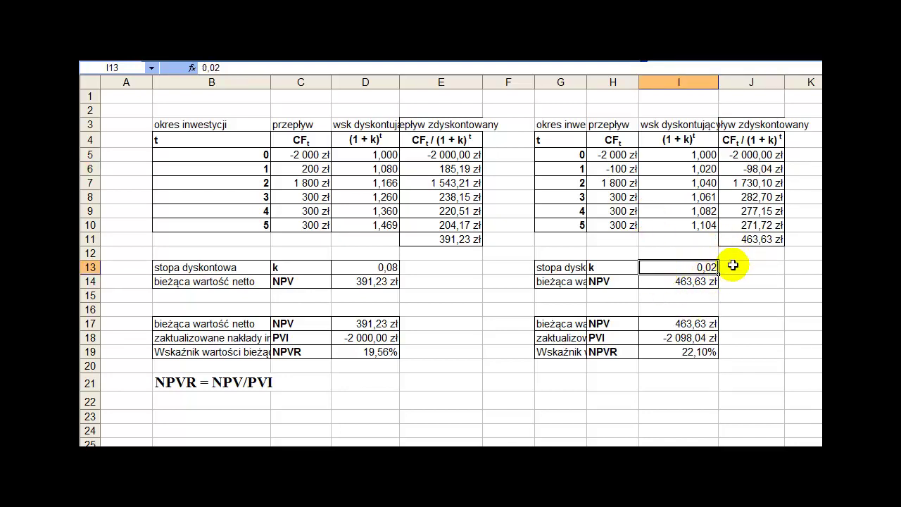
Review the first project's PVI in D18 and its NPV in row 17, including their cell references.
{"action": "left_click", "coordinate": [365, 340]}
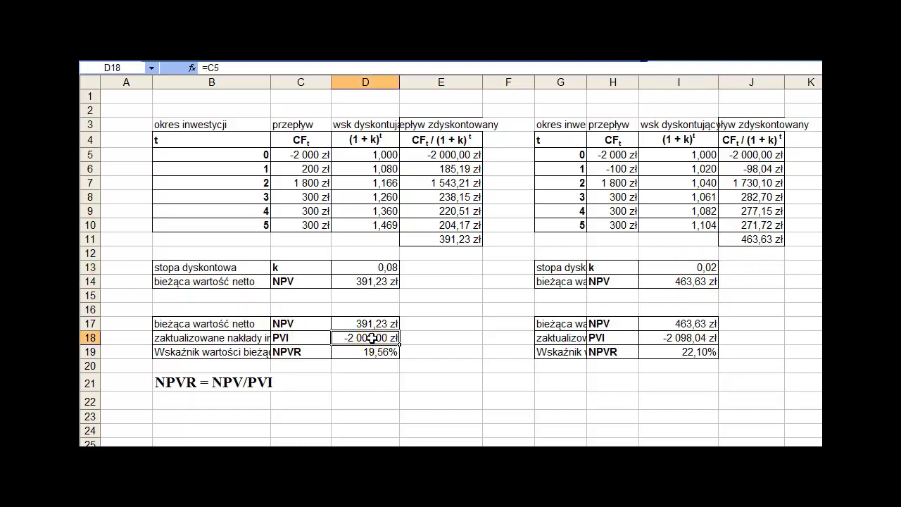
{"action": "left_click", "coordinate": [313, 321]}
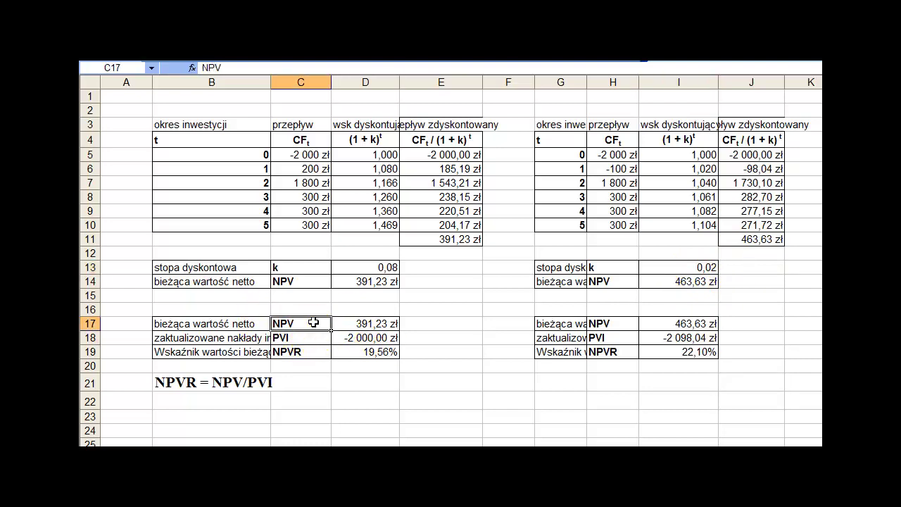
{"action": "left_click", "coordinate": [352, 339]}
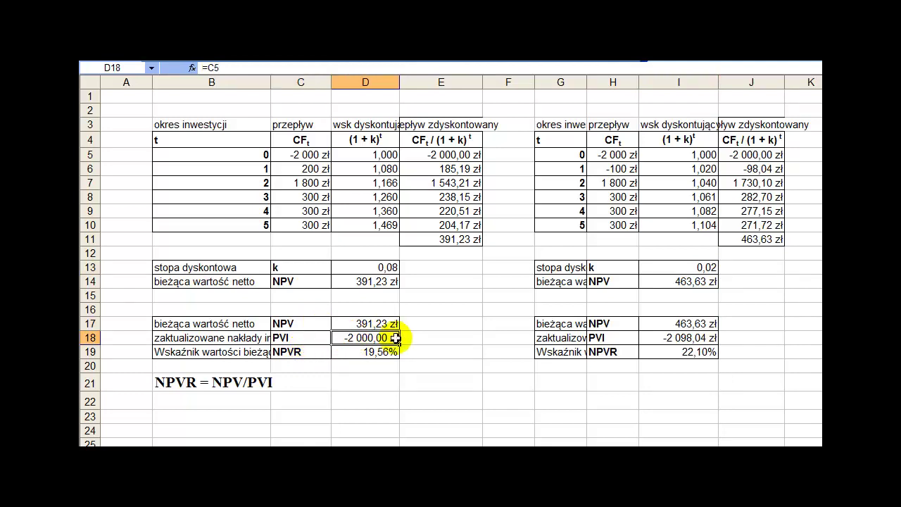
{"action": "left_click", "coordinate": [363, 326]}
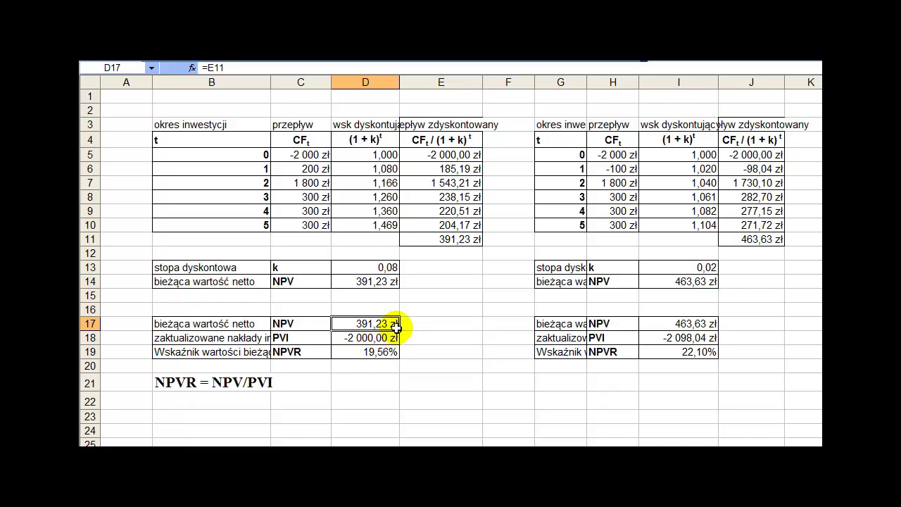
Inspect the NPVR formula in D19 and trace it to the NPV in D17 and the PVI in D18.
{"action": "double_click", "coordinate": [349, 349]}
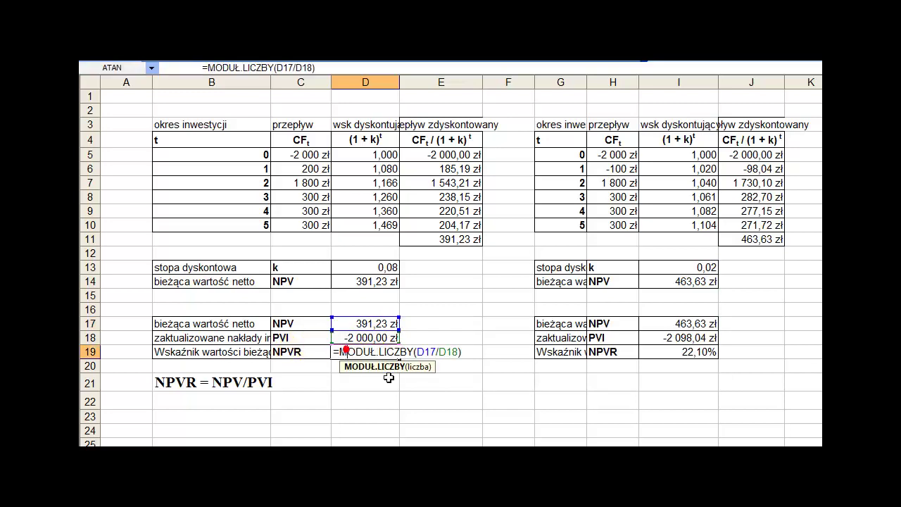
{"action": "key", "text": "Escape"}
{"action": "left_click", "coordinate": [366, 321]}
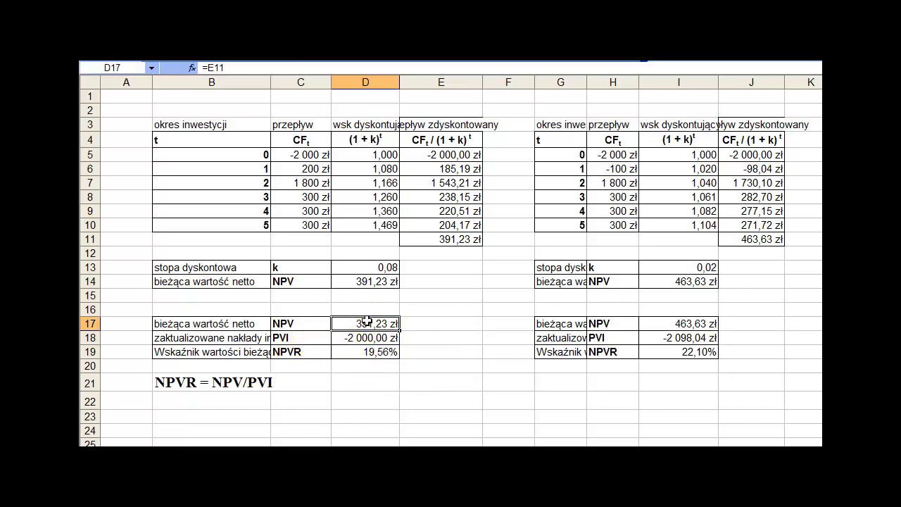
{"action": "left_click", "coordinate": [366, 338]}
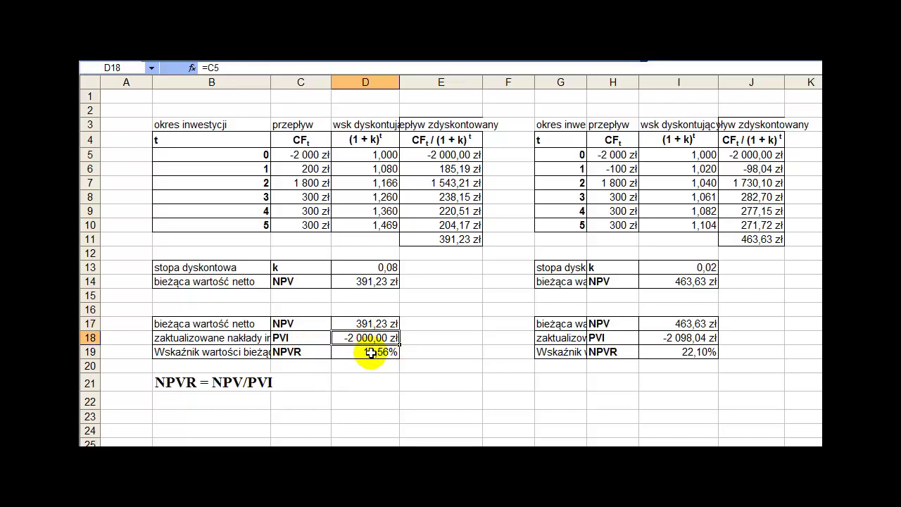
{"action": "left_click", "coordinate": [371, 351]}
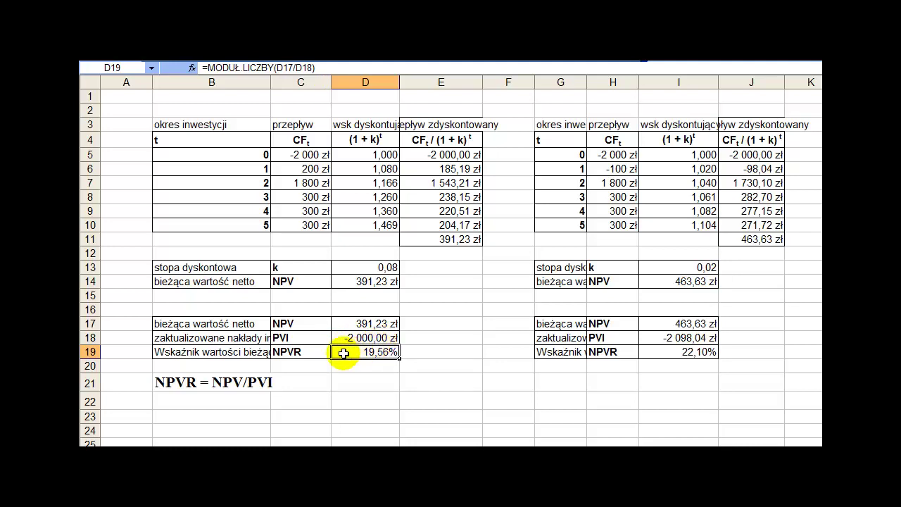
Review the first project's NPVR in C19:D19 and relate it to the PVI in D18.
{"action": "left_click", "coordinate": [313, 352]}
{"action": "left_click_drag", "start_coordinate": [313, 351], "coordinate": [344, 351]}
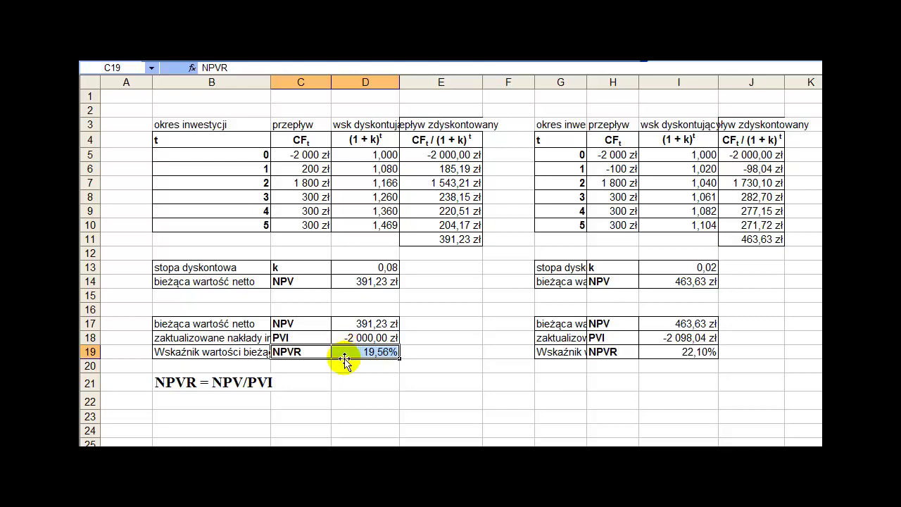
{"action": "left_click", "coordinate": [346, 349]}
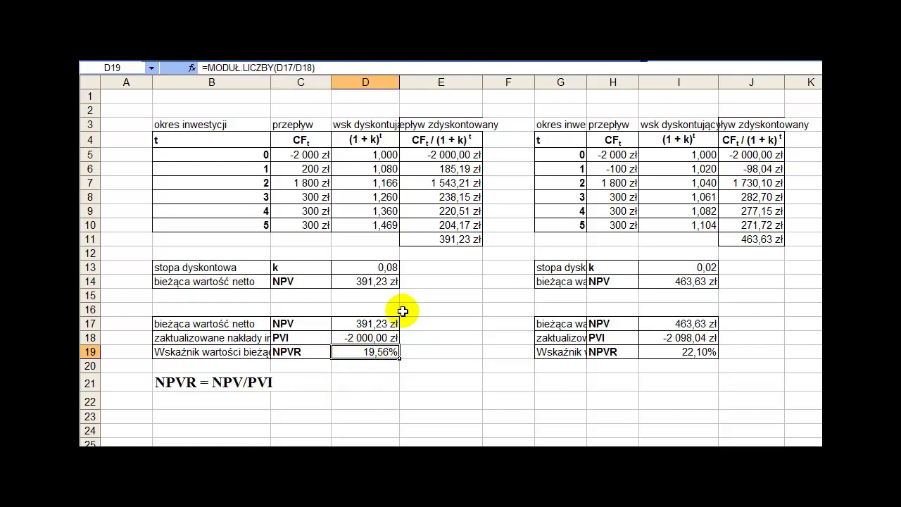
{"action": "left_click", "coordinate": [370, 340]}
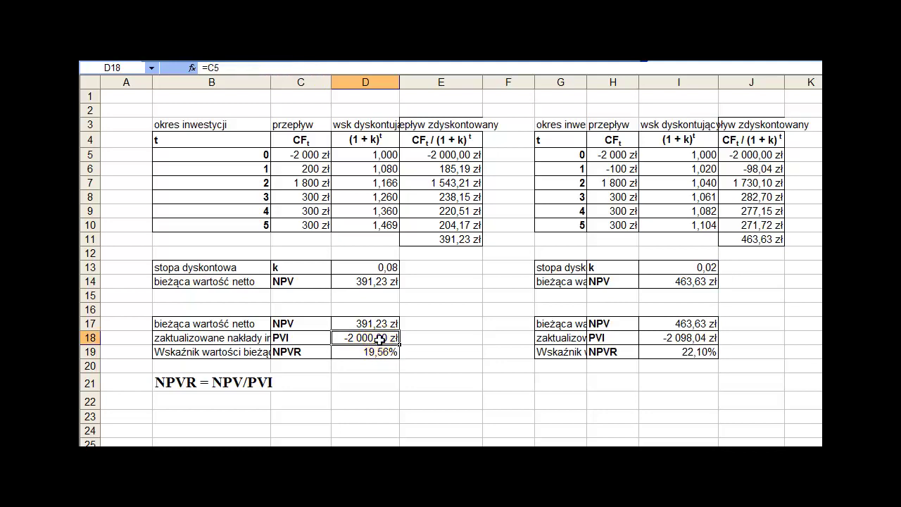